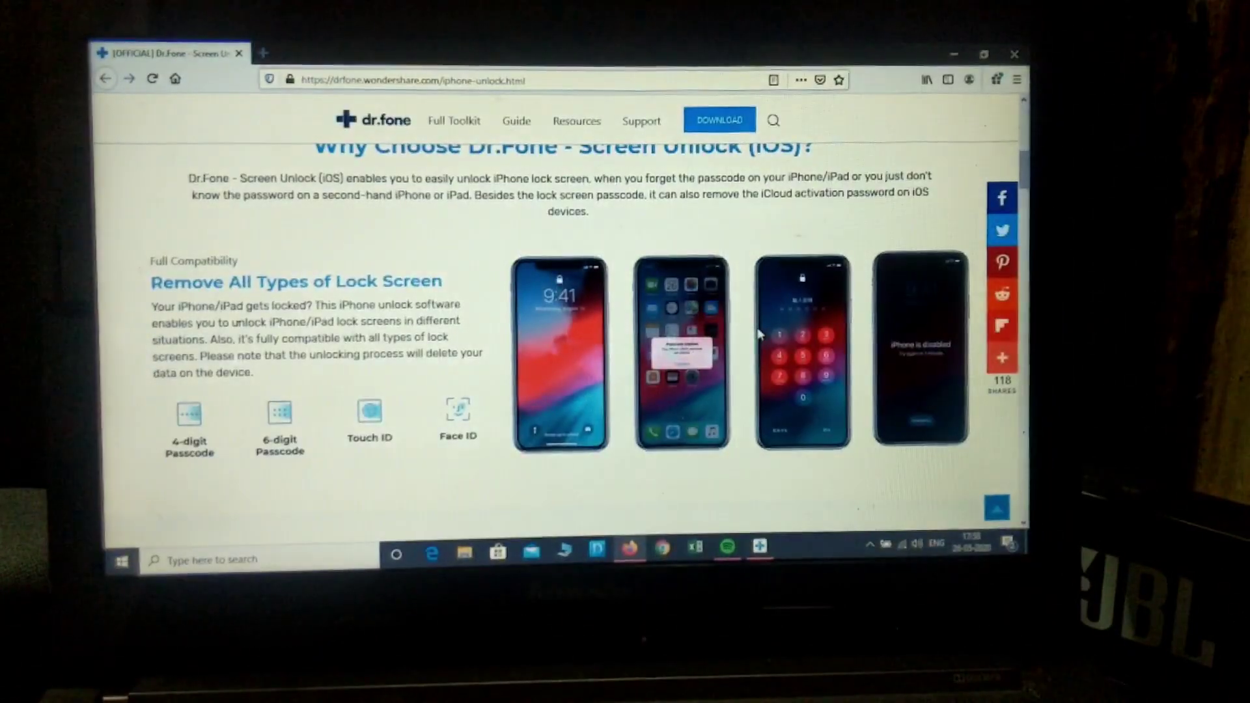
pyautogui.scroll(-3, 761, 334)
pyautogui.scroll(2, 760, 332)
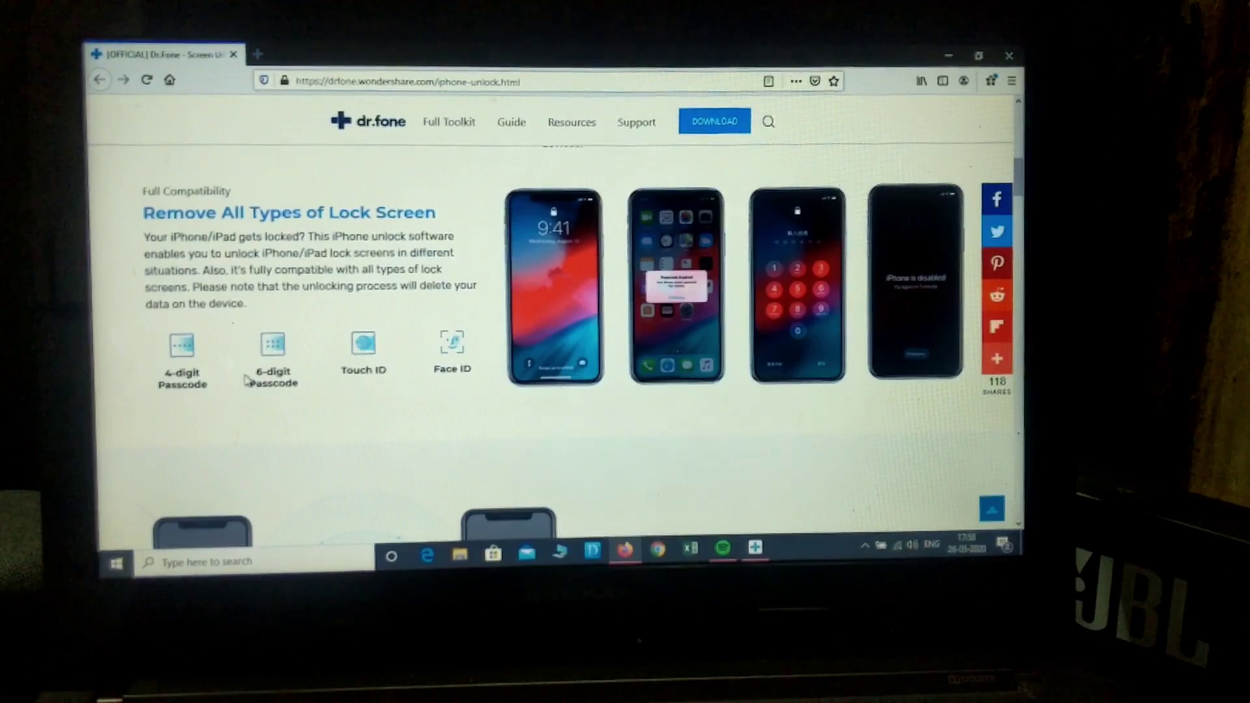
pyautogui.scroll(-5, 246, 379)
pyautogui.scroll(-5, 246, 378)
pyautogui.scroll(-5, 246, 379)
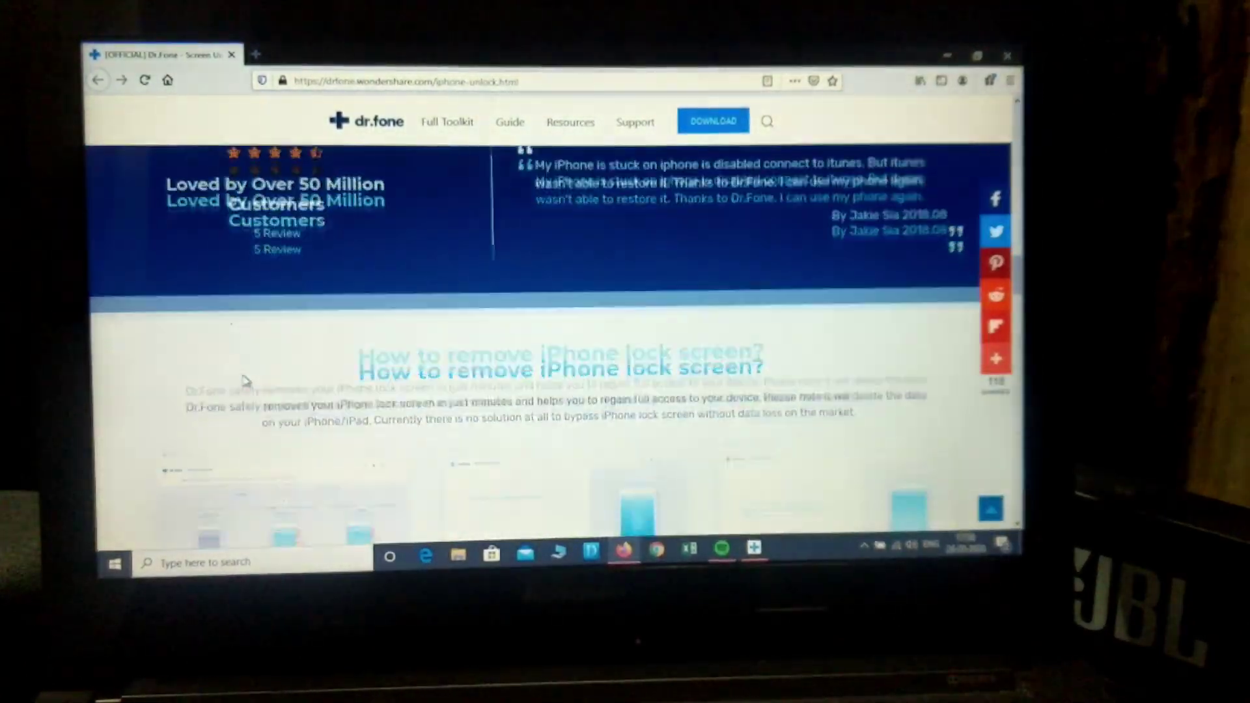
pyautogui.scroll(-5, 244, 381)
pyautogui.scroll(-3, 244, 381)
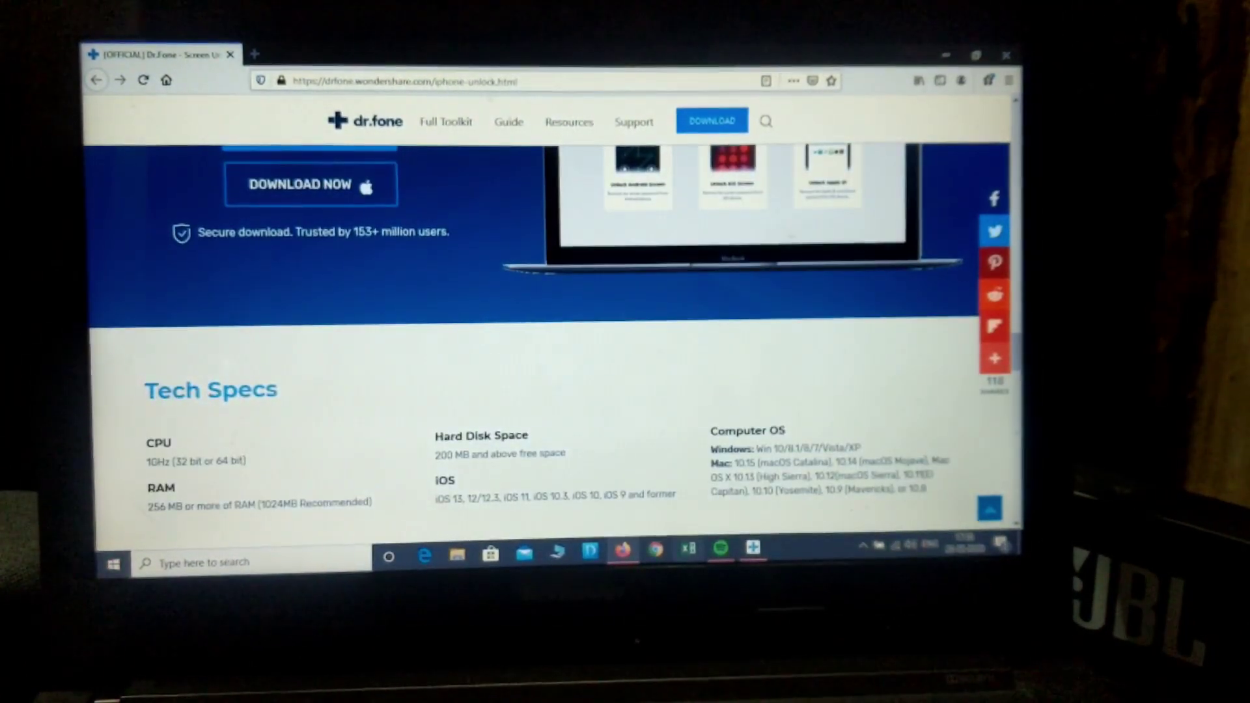
# Bring dr.fone to the front and minimize Firefox, leaving the dr.fone home screen.
pyautogui.click(753, 550)
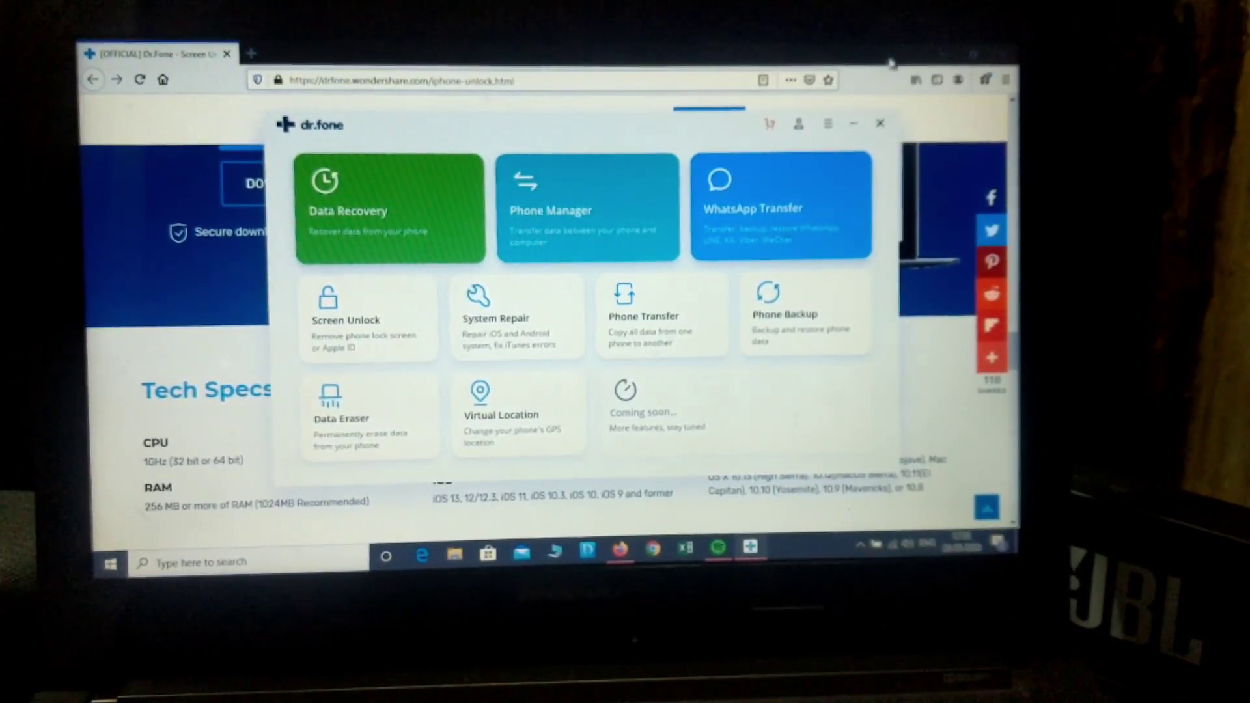
pyautogui.click(918, 57)
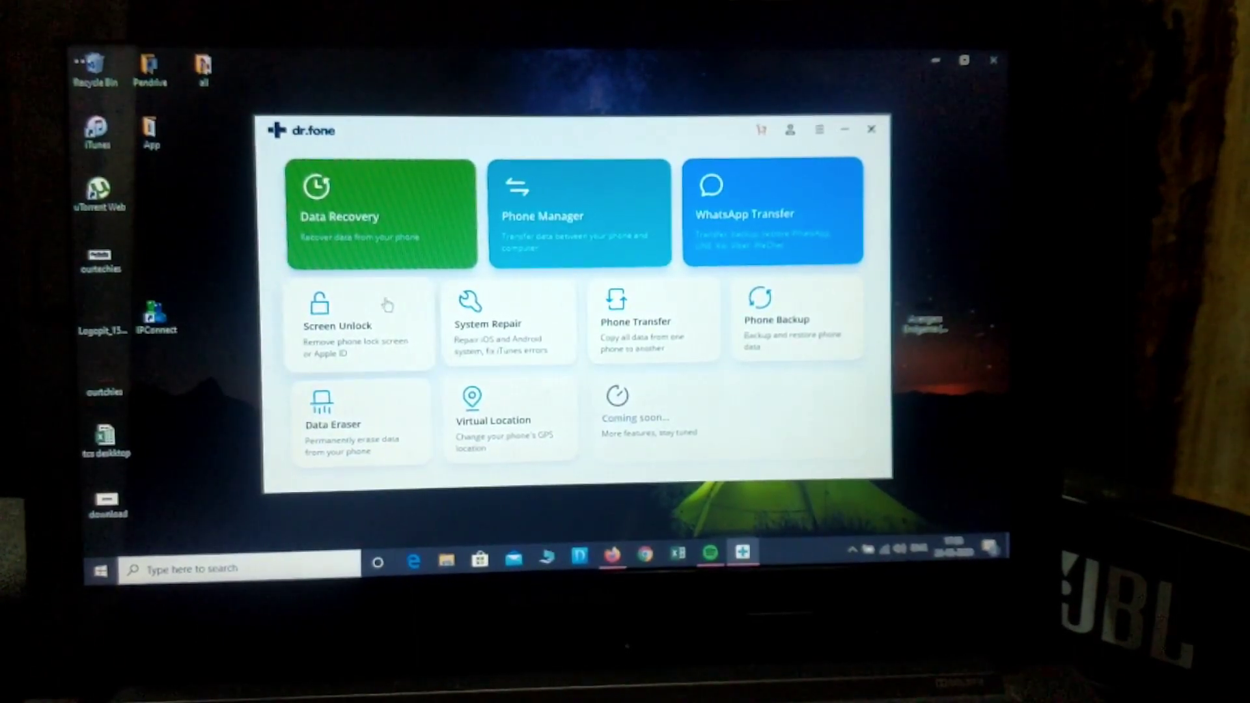
# Choose Screen Unlock, then Unlock iOS Screen, to show the Recovery Mode instructions.
pyautogui.click(380, 319)
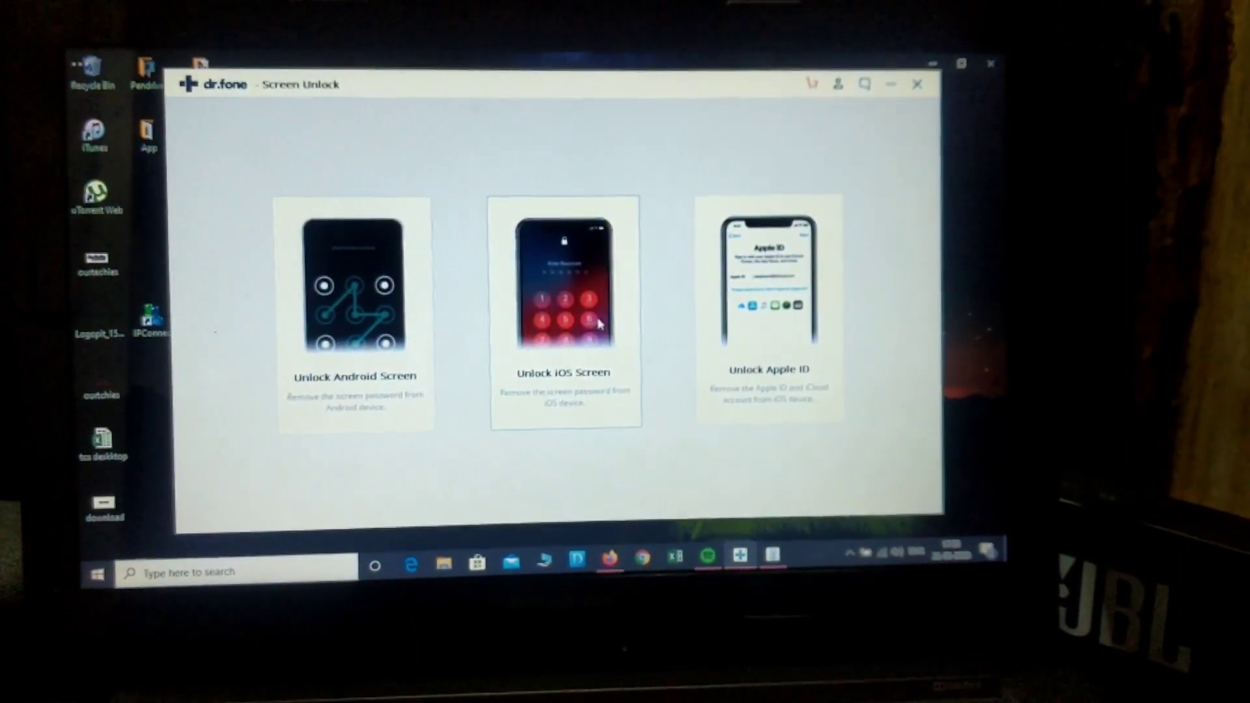
pyautogui.click(599, 325)
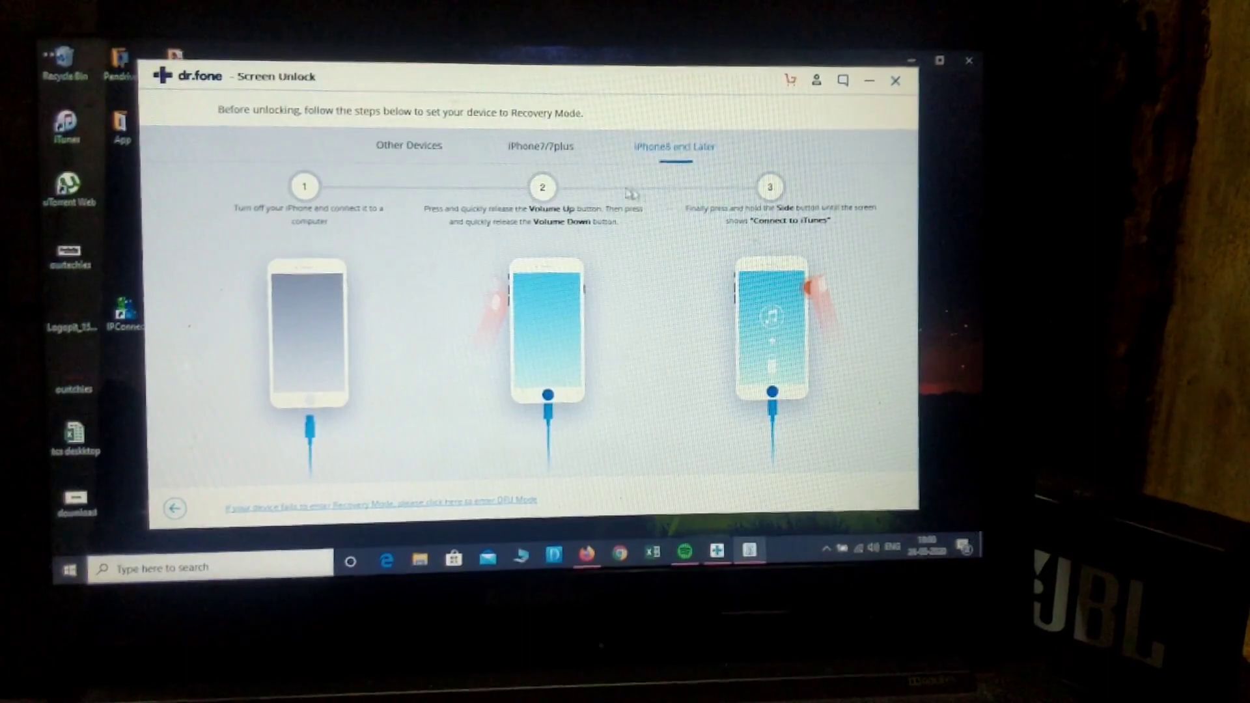
# Show the Other Devices recovery-mode steps and reach the iPhone 6, iOS 12.4.7 firmware screen.
pyautogui.click(423, 154)
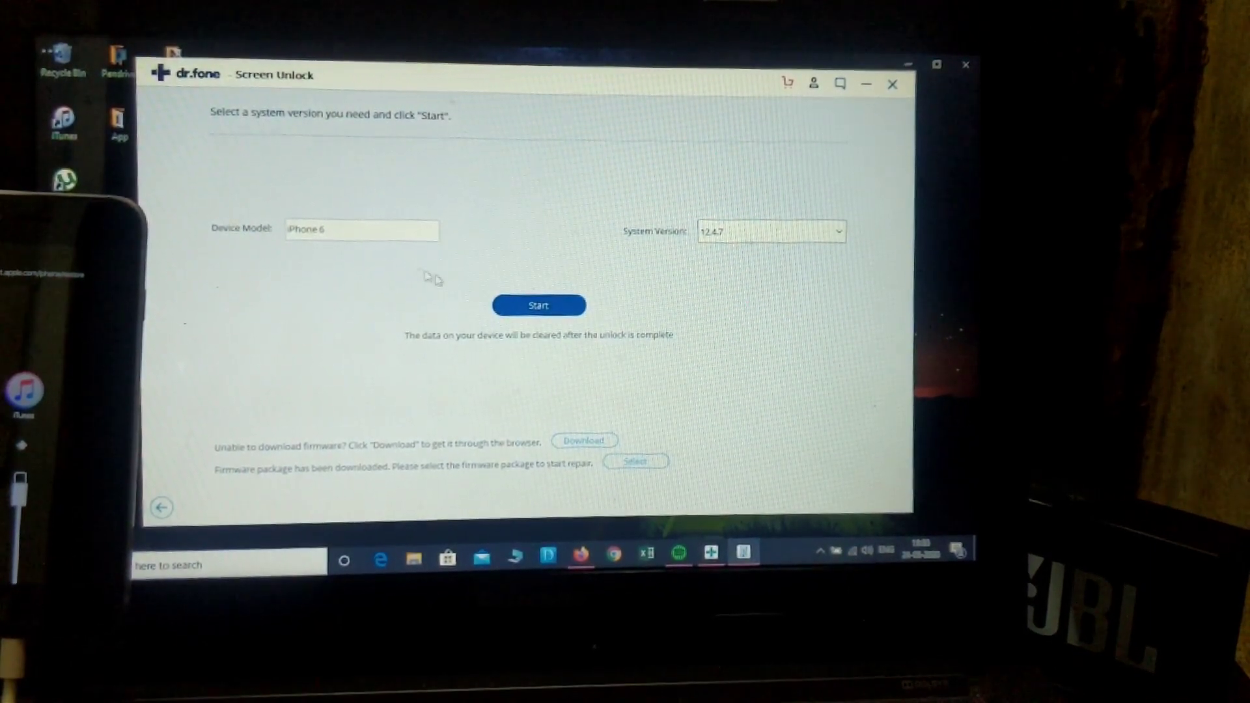
# Start and complete the iPhone 6 iOS 12.4.7 firmware download and verification.
pyautogui.click(507, 306)
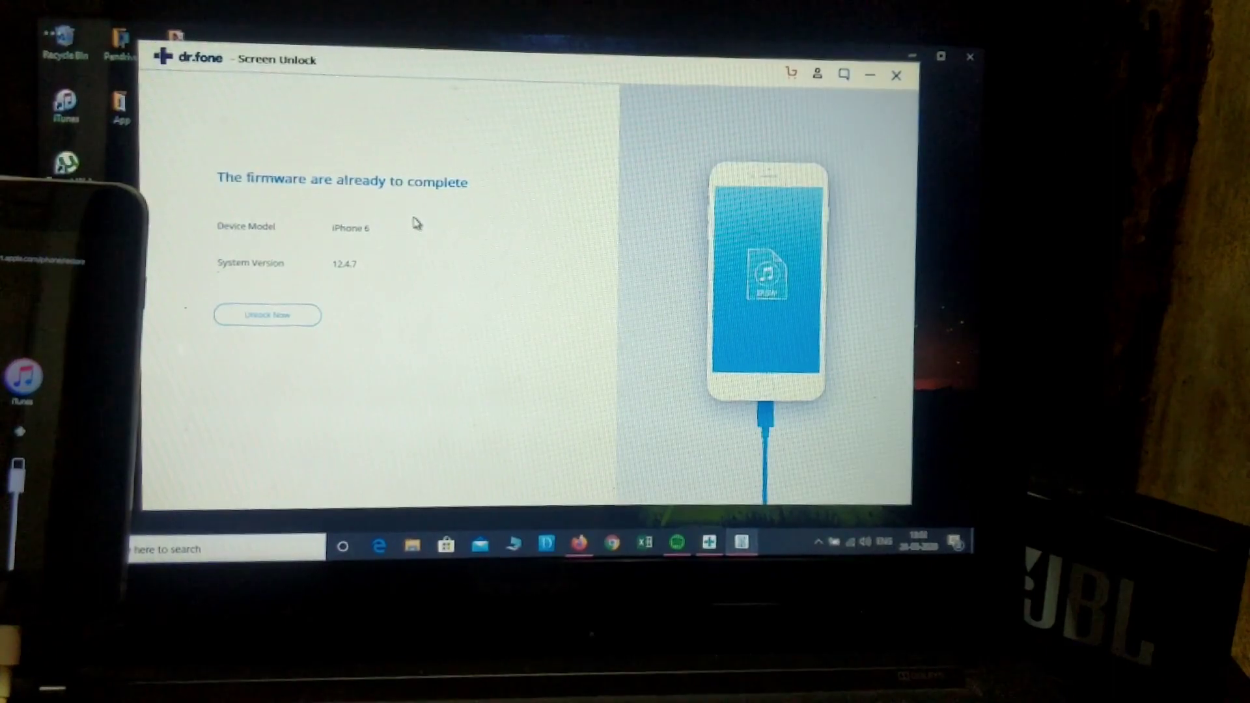
# Choose Unlock Now, confirm the data-erasure warning with code 000000, and start the unlock.
pyautogui.click(274, 324)
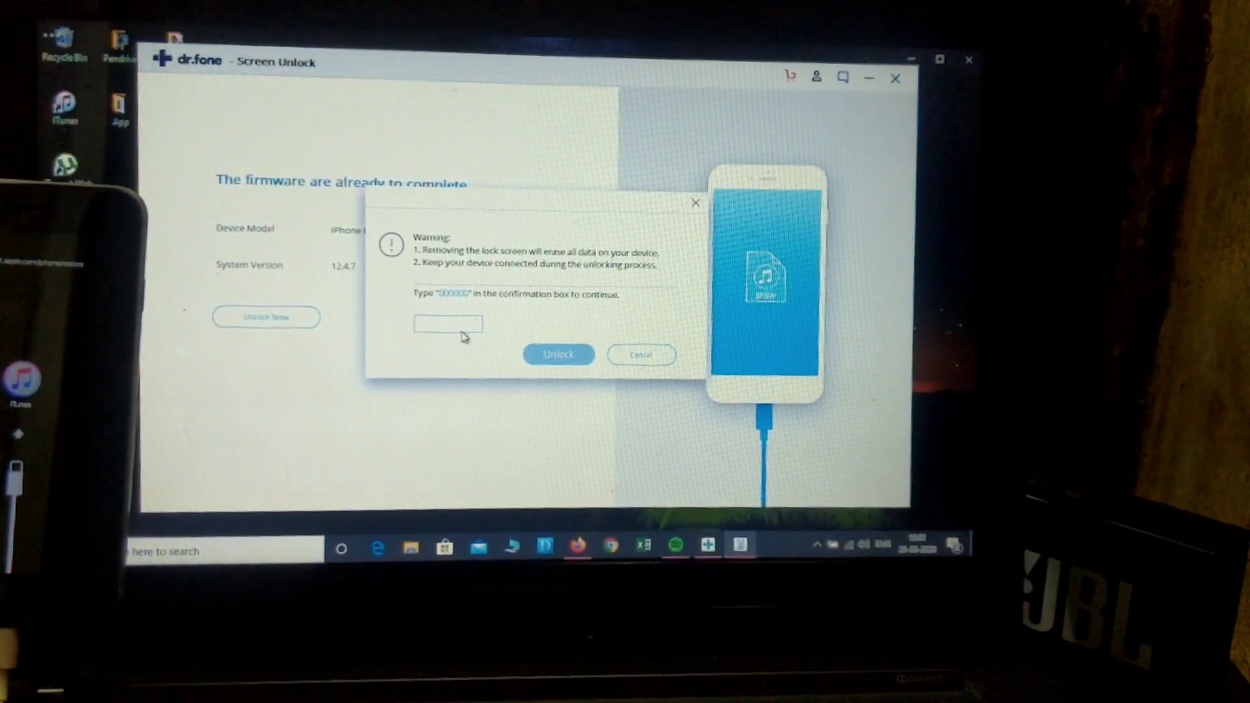
pyautogui.write('000')
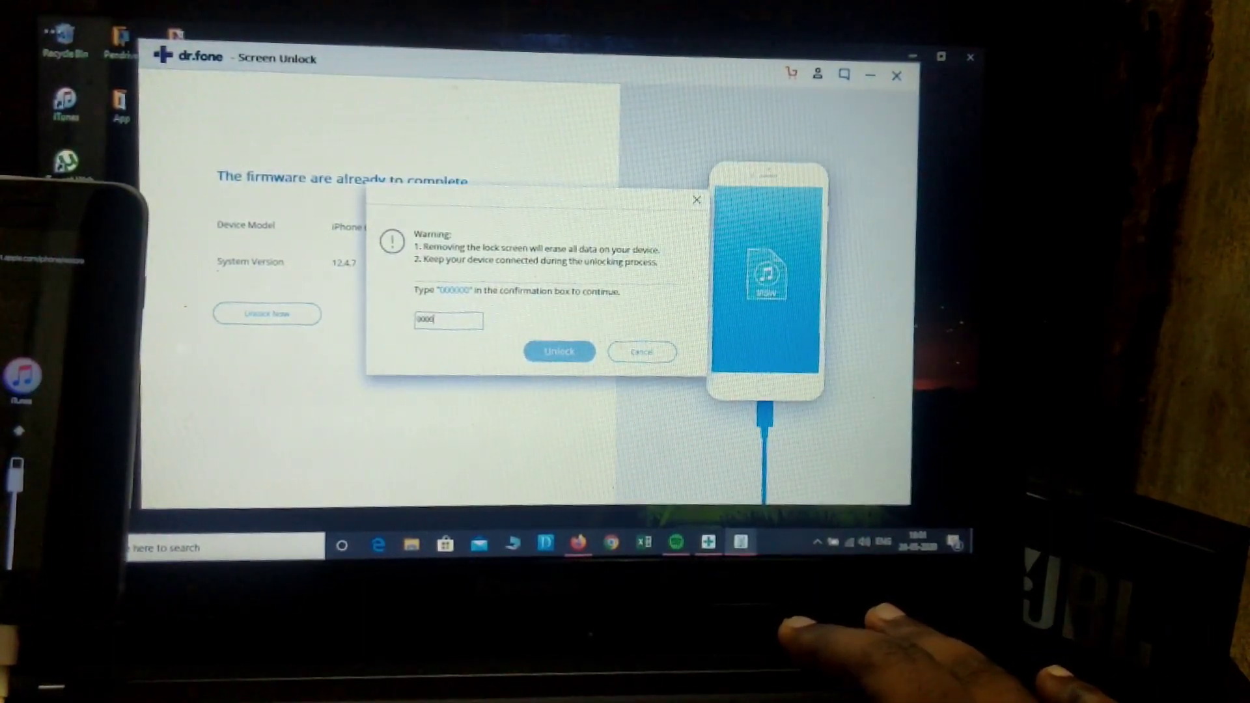
pyautogui.write('000')
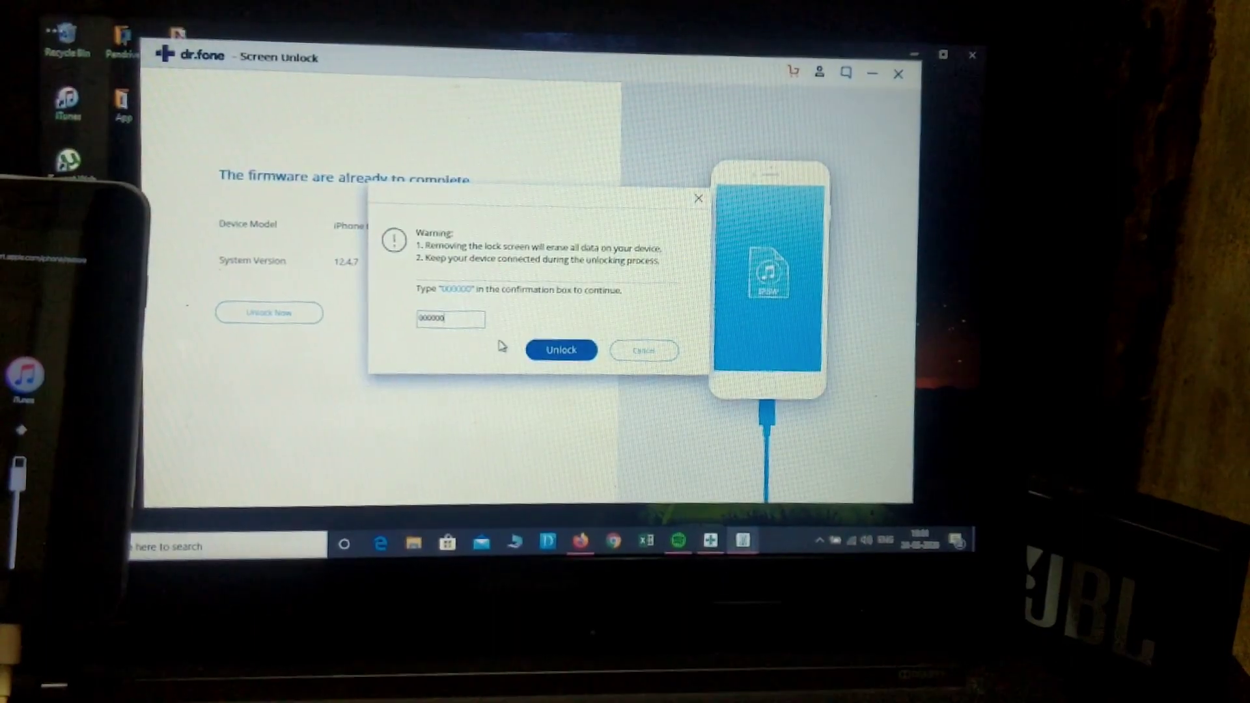
pyautogui.click(567, 350)
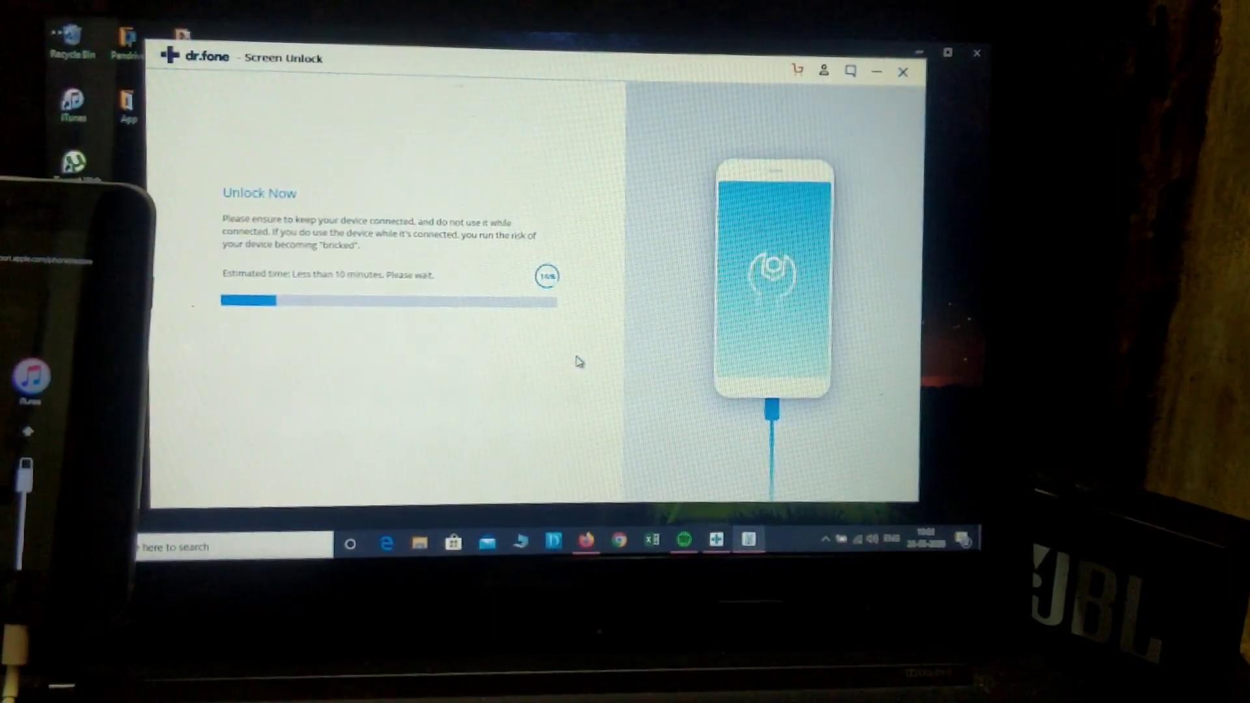